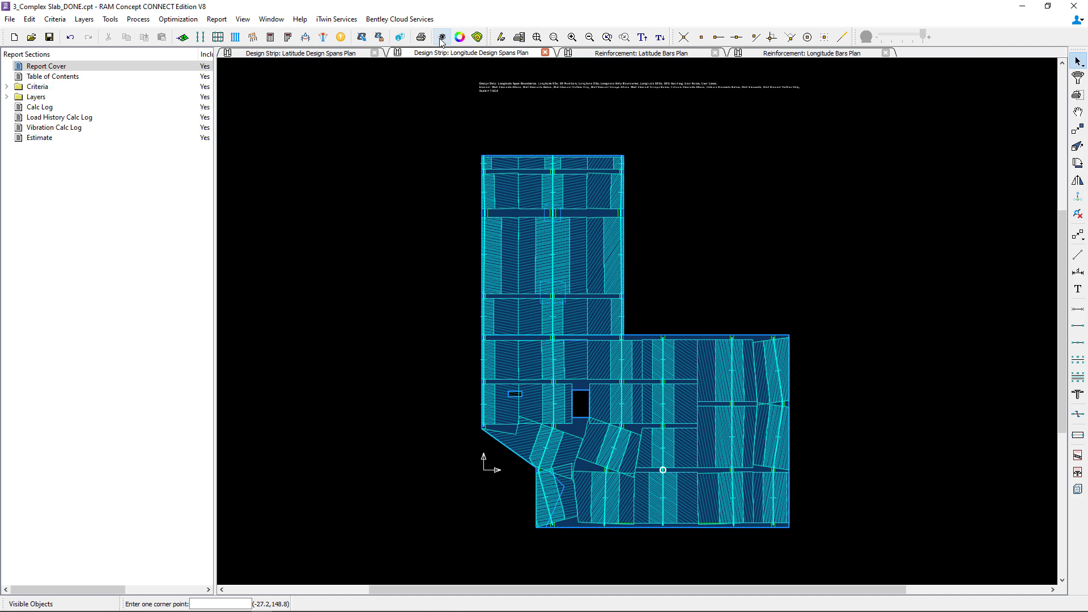
- Show the cross sections of the longitude span segment strips on the Longitude Design Spans Plan
click(442, 38)
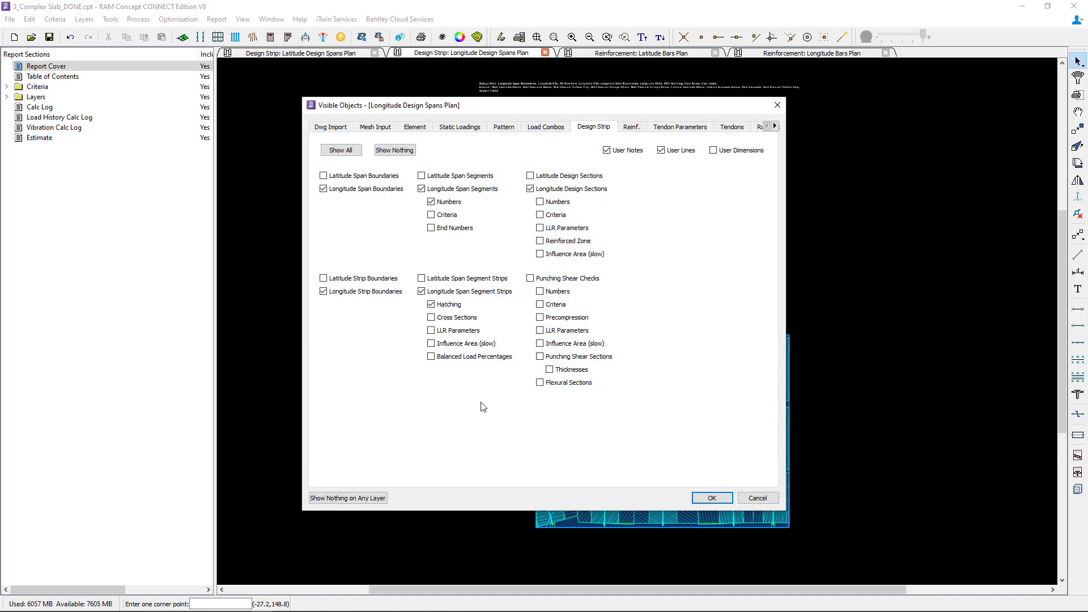
click(447, 318)
click(700, 497)
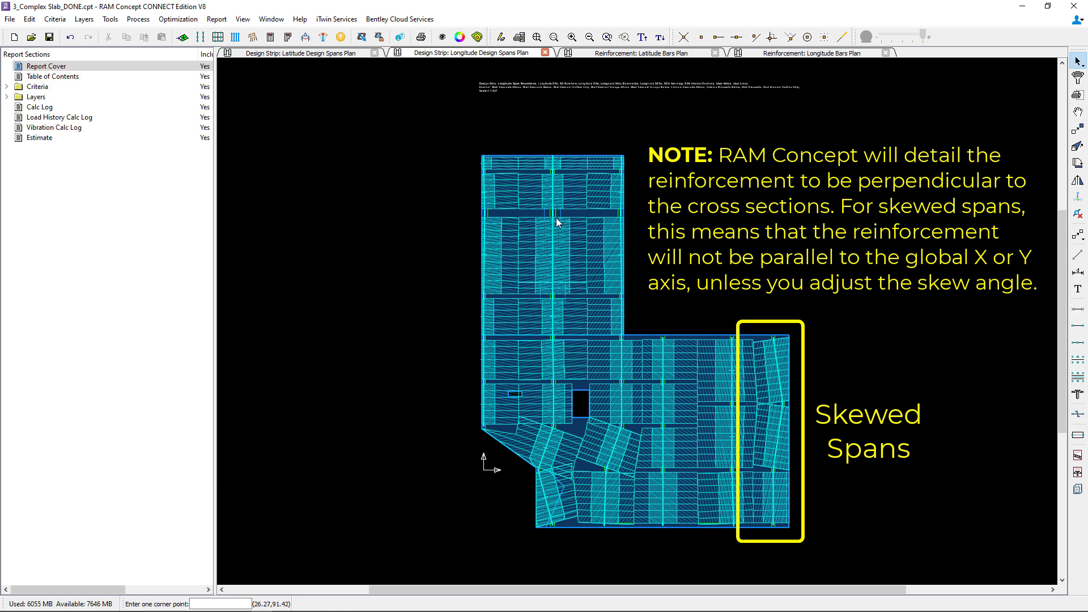
- Examine the longitude strips' cross-section orientation, and compare it with the bar directions on the Longitude Bars Plan, especially at the skewed spans
scroll(551, 193, up, 1)
scroll(550, 196, up, 10)
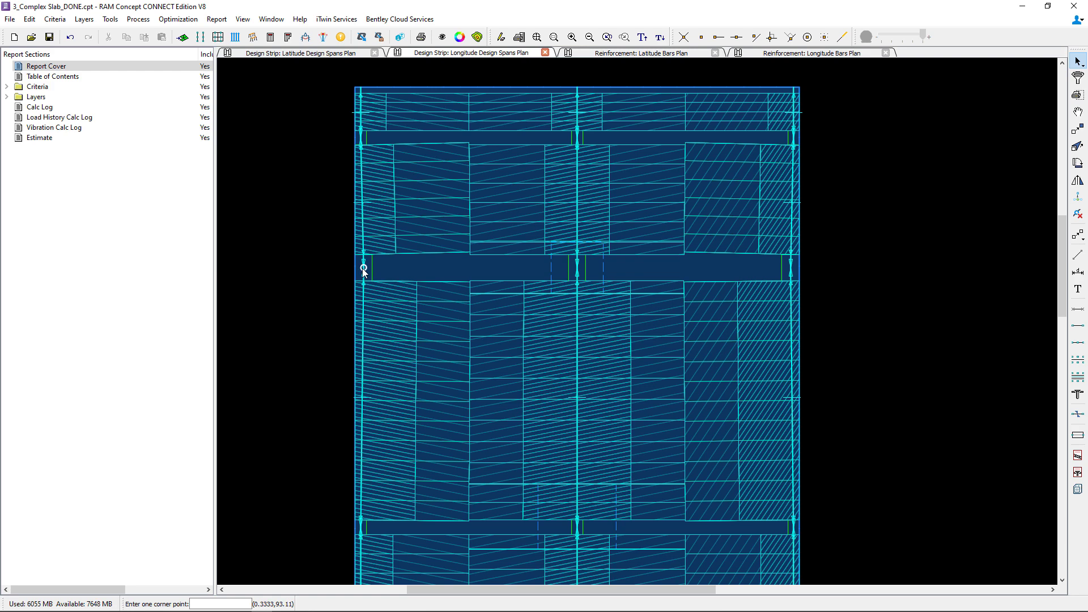
click(536, 37)
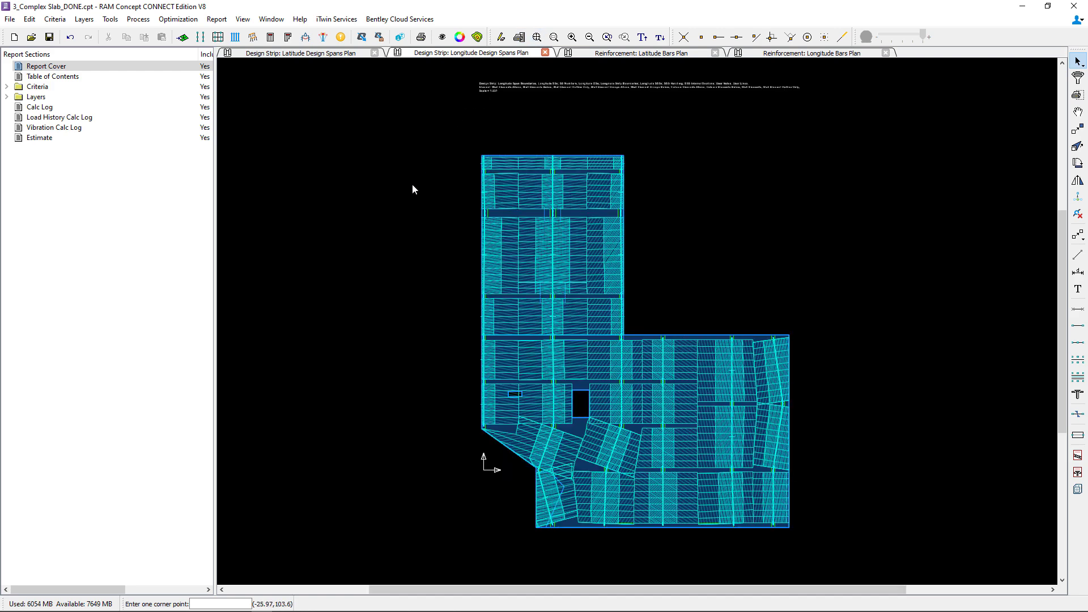
click(835, 55)
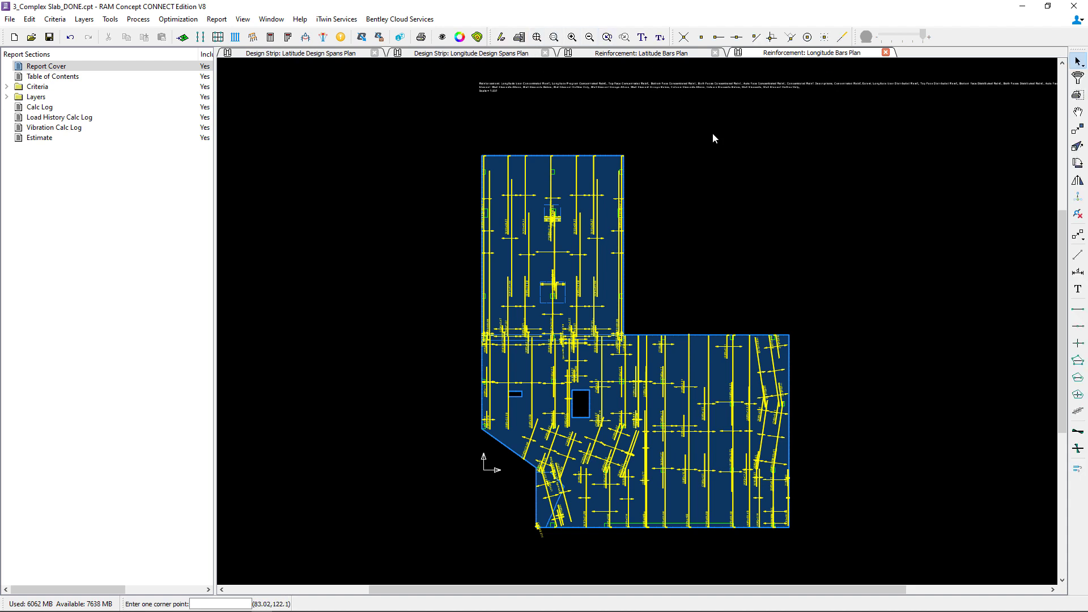
scroll(781, 422, up, 1)
scroll(781, 423, up, 2)
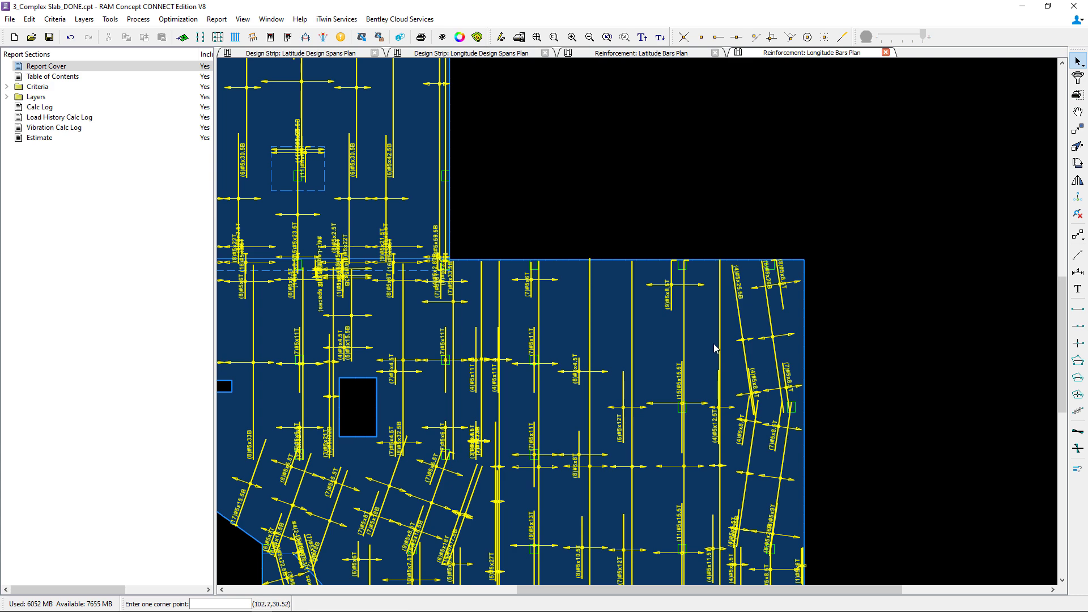
middle_drag(457, 231, 592, 494)
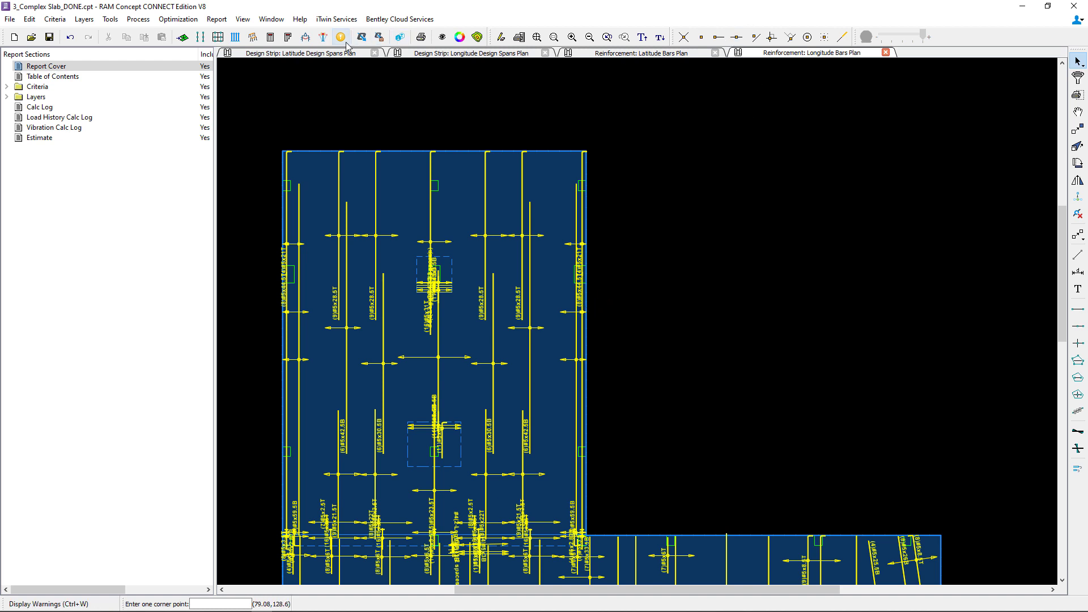
click(537, 36)
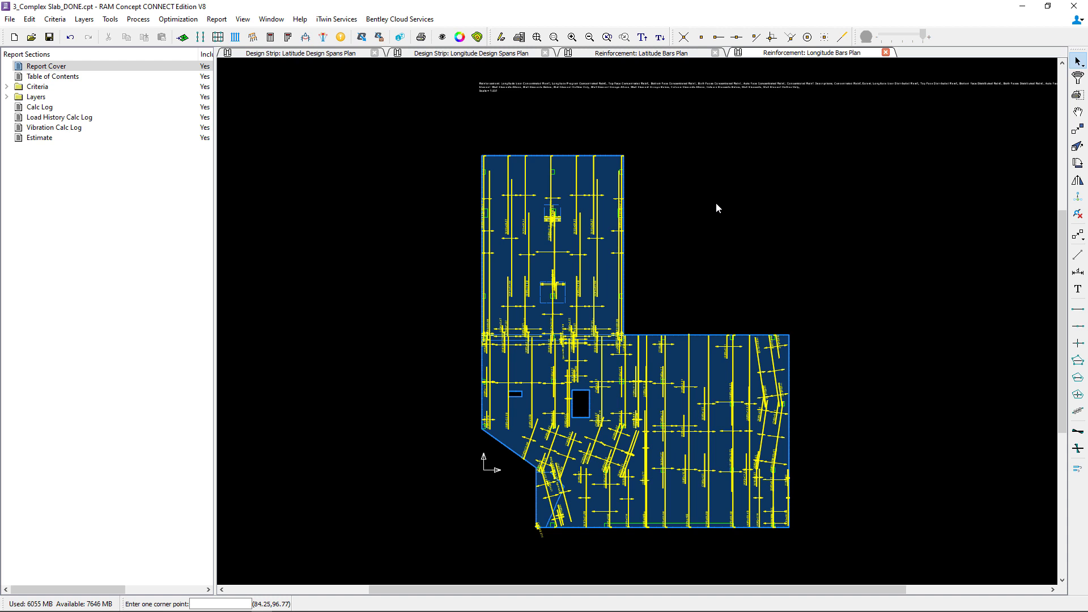
- Select all span segments on the Longitude Design Spans Plan and align their cross sections with the horizontal direction, using orthogonal snapping
click(430, 53)
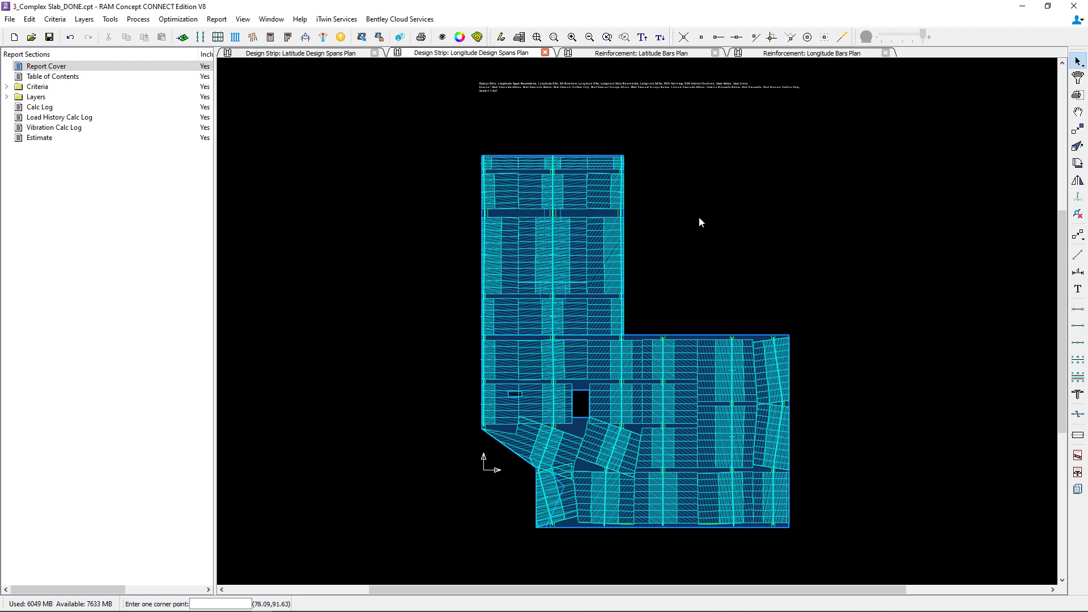
click(858, 563)
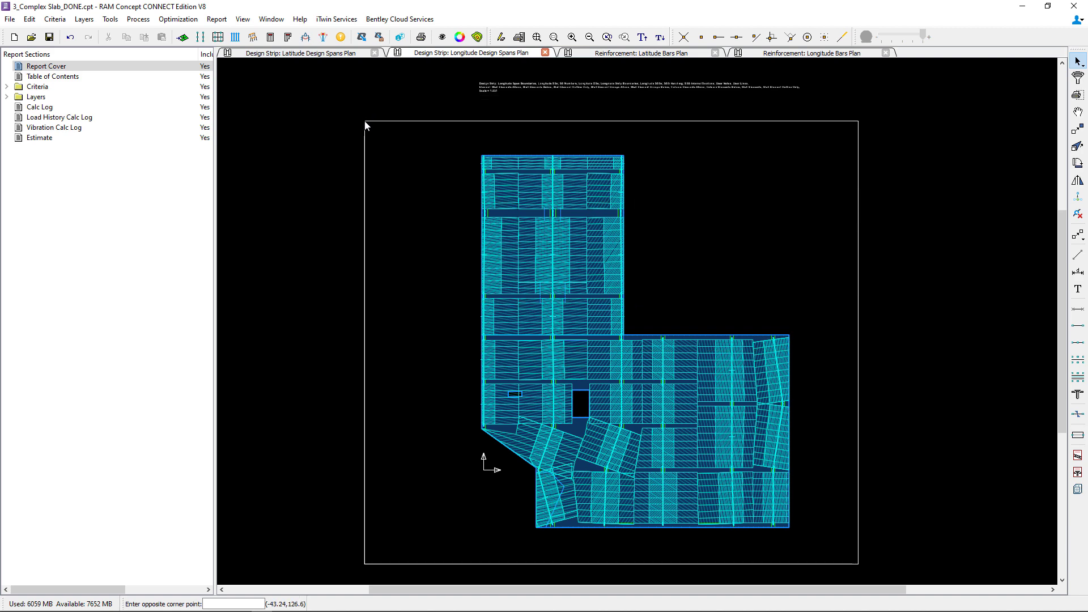
click(365, 121)
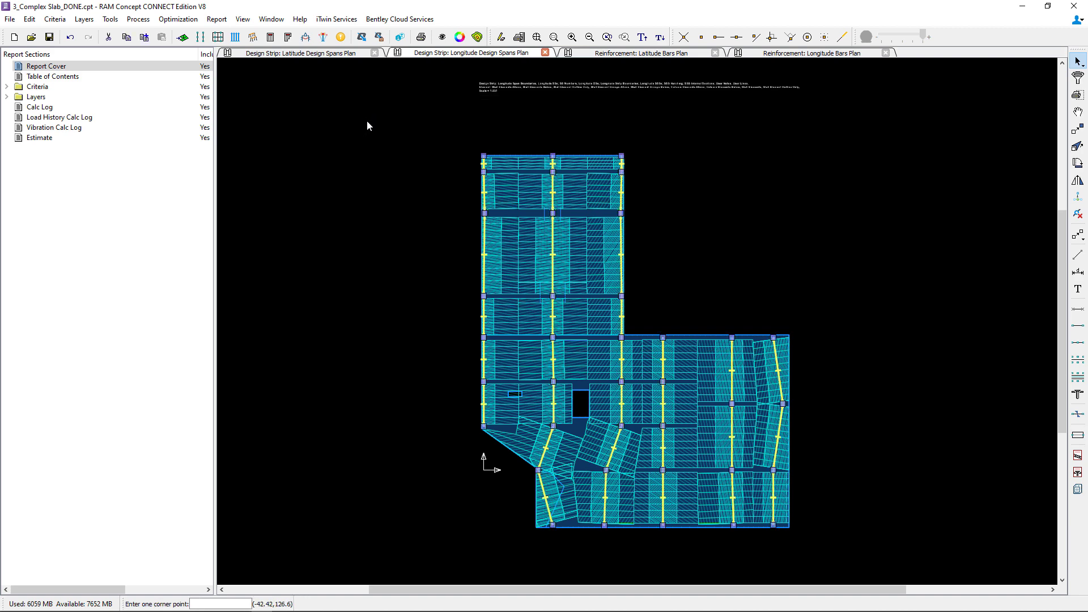
click(1075, 416)
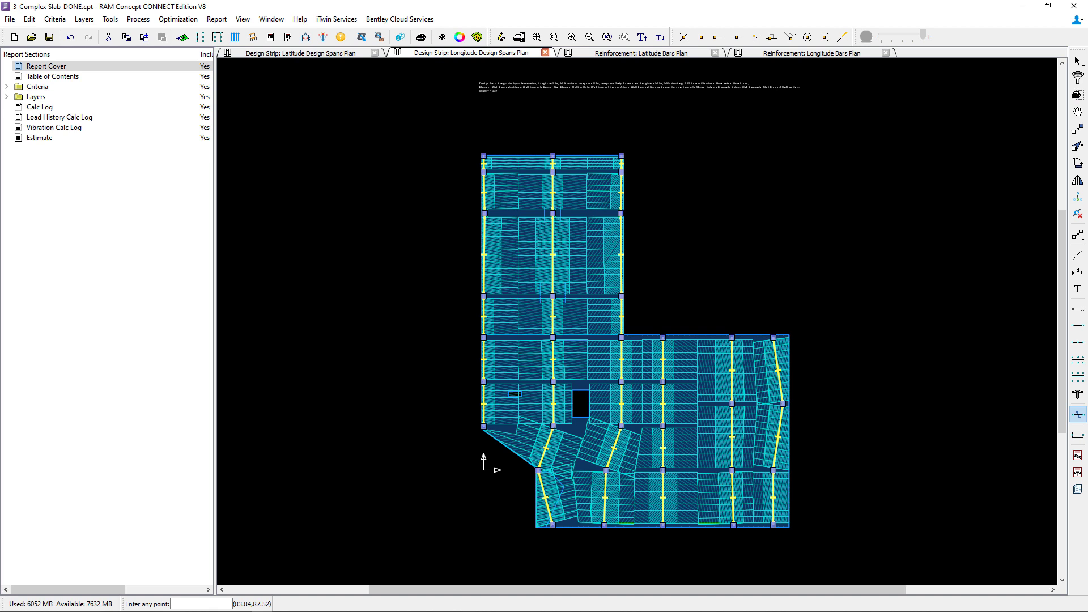
click(772, 38)
click(672, 249)
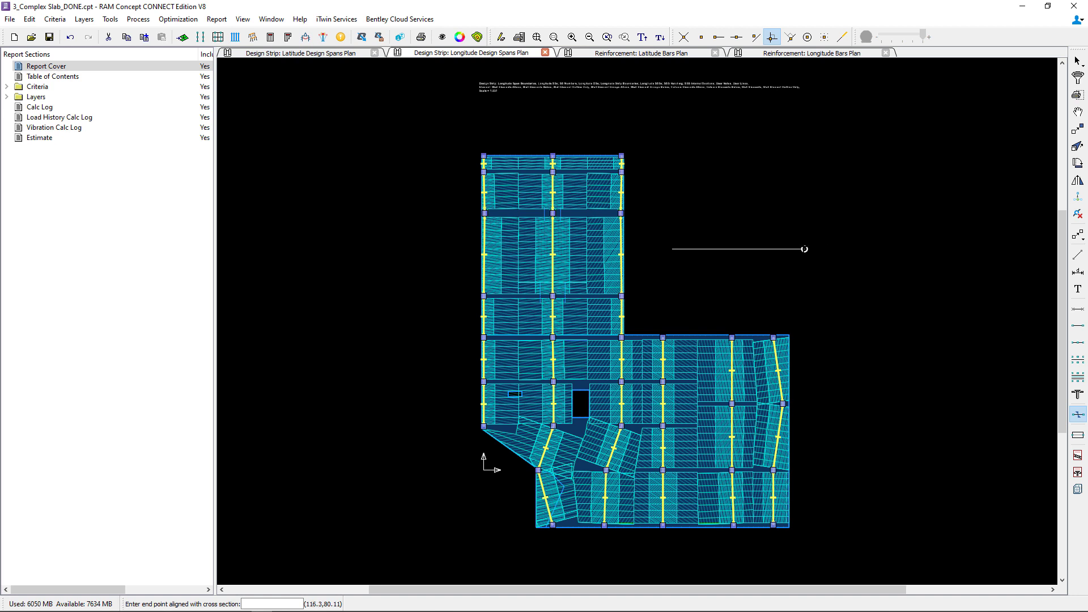
key(Escape)
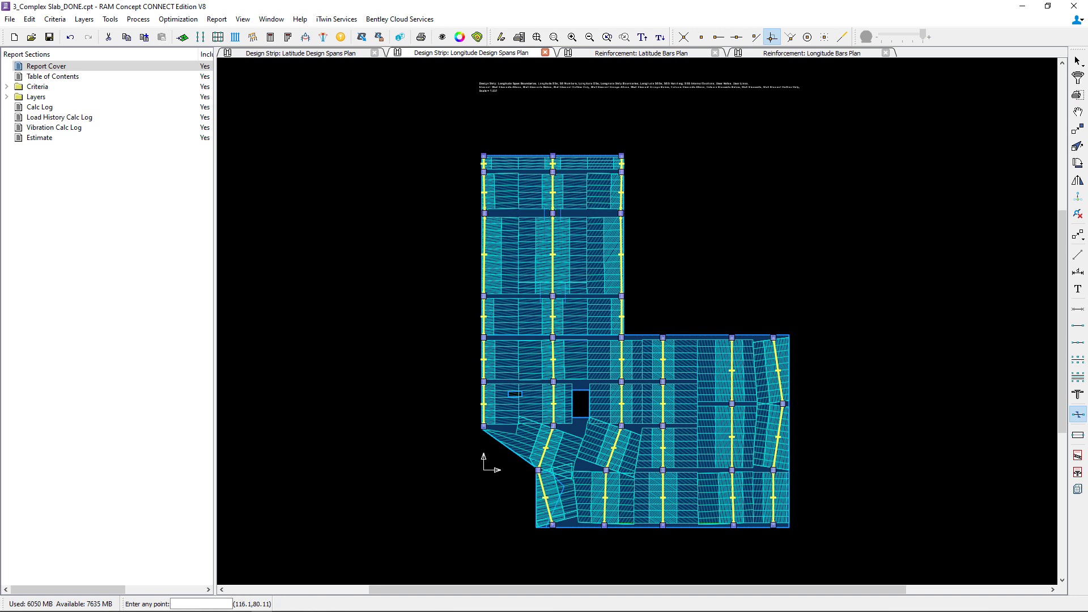
click(1078, 60)
scroll(792, 413, up, 5)
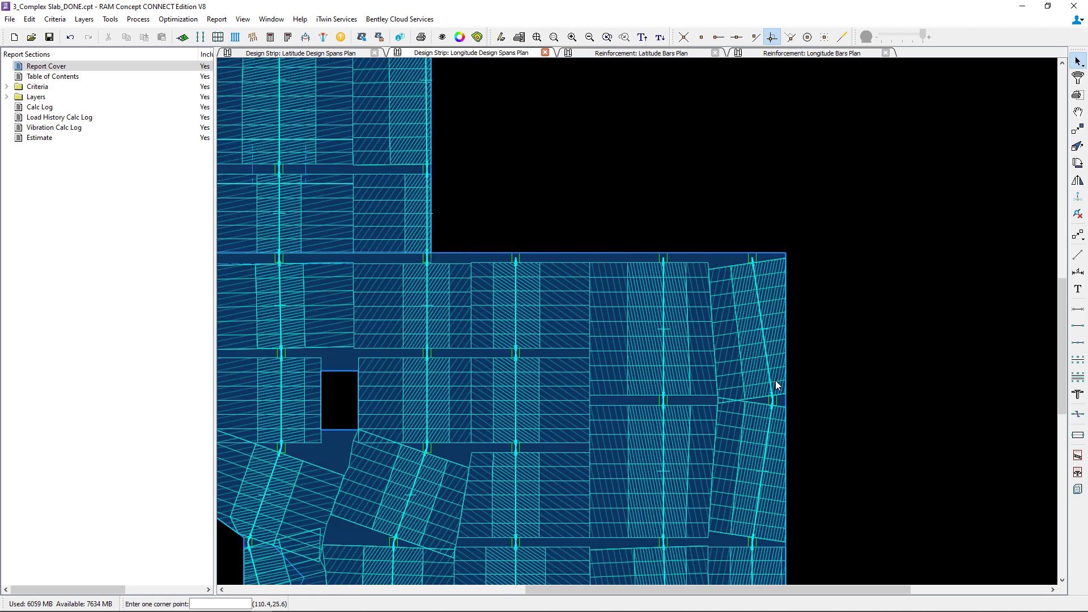
scroll(775, 379, up, 2)
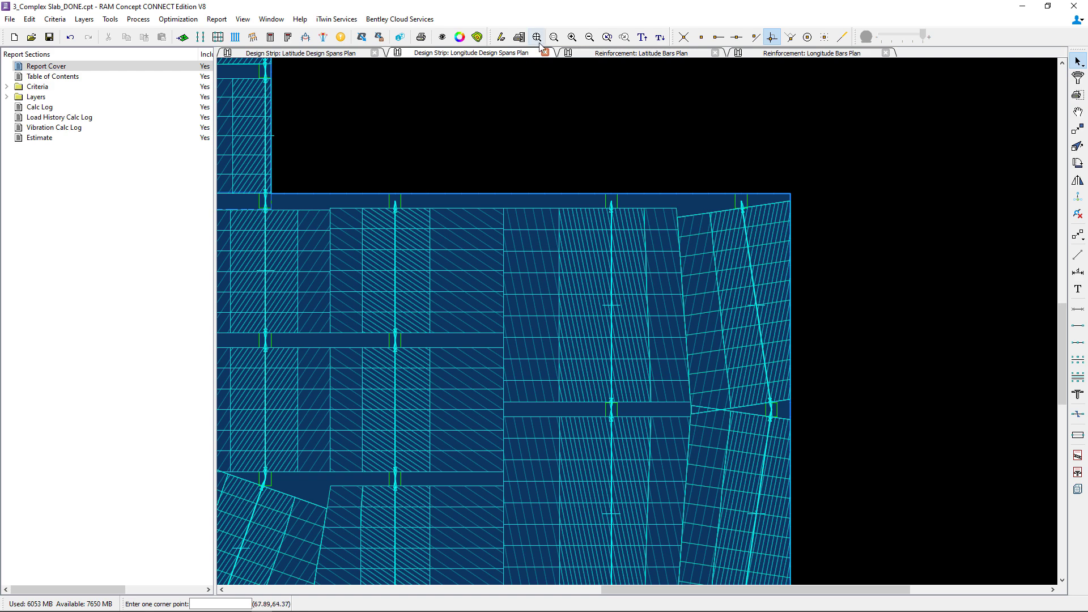
click(518, 37)
- Select all span segments on the Latitude Design Spans Plan and align their cross sections with the vertical direction, using orthogonal snapping
click(312, 54)
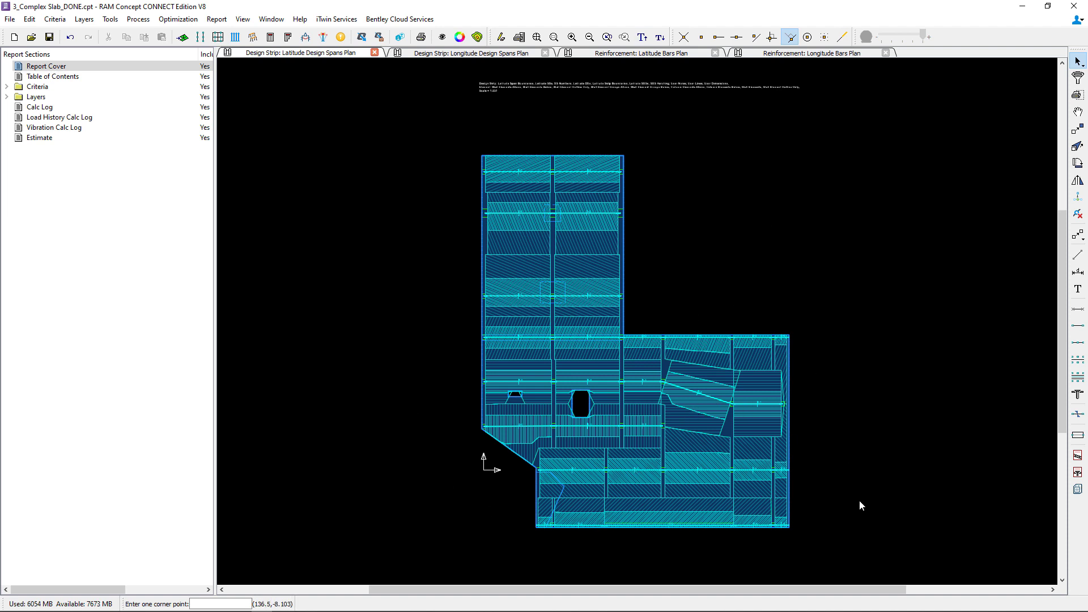
click(853, 554)
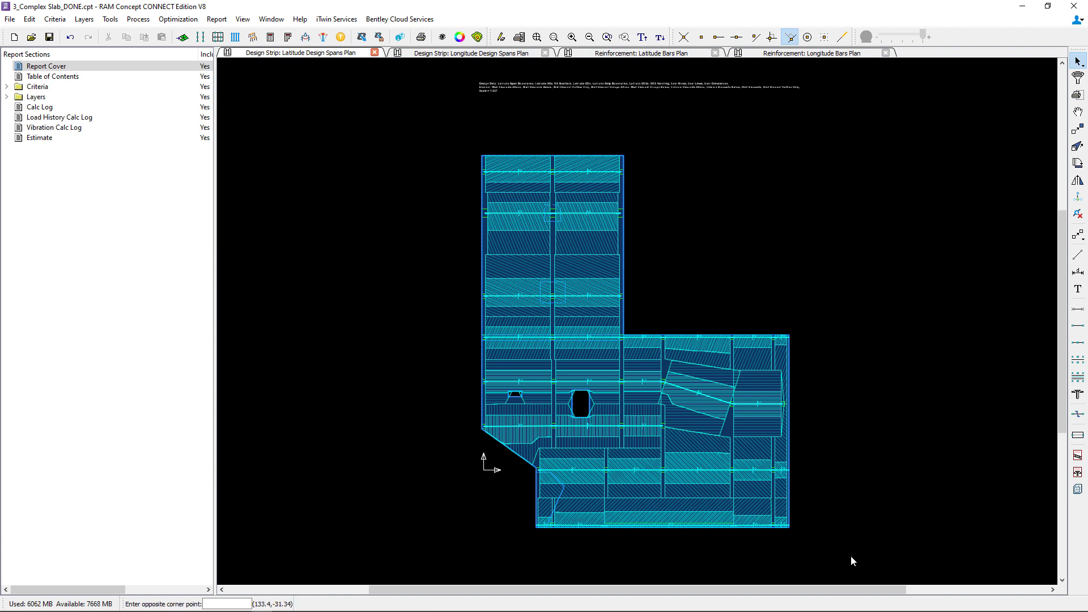
click(387, 118)
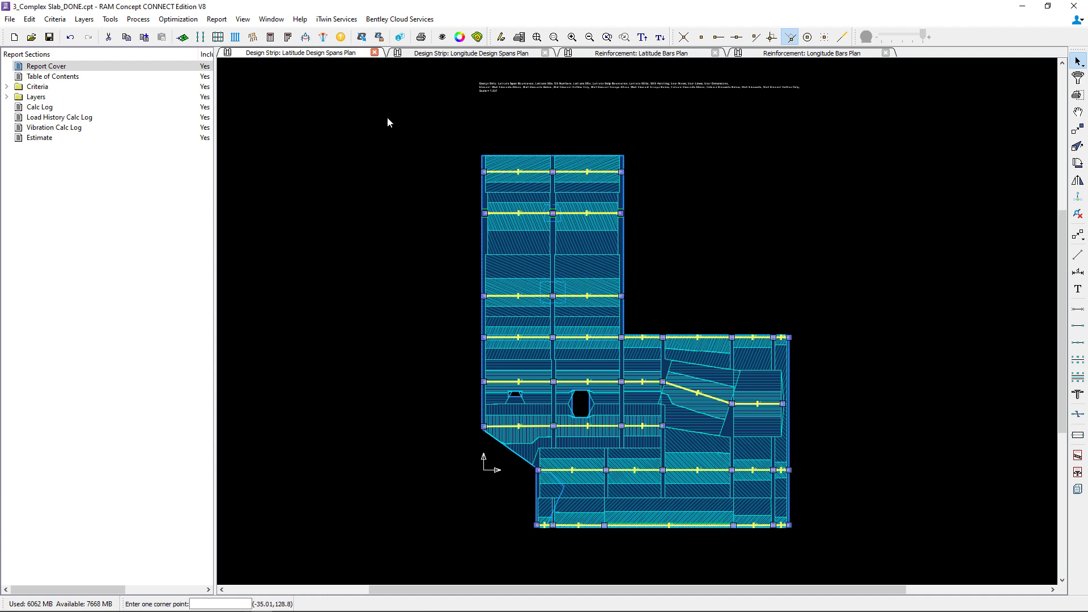
click(771, 37)
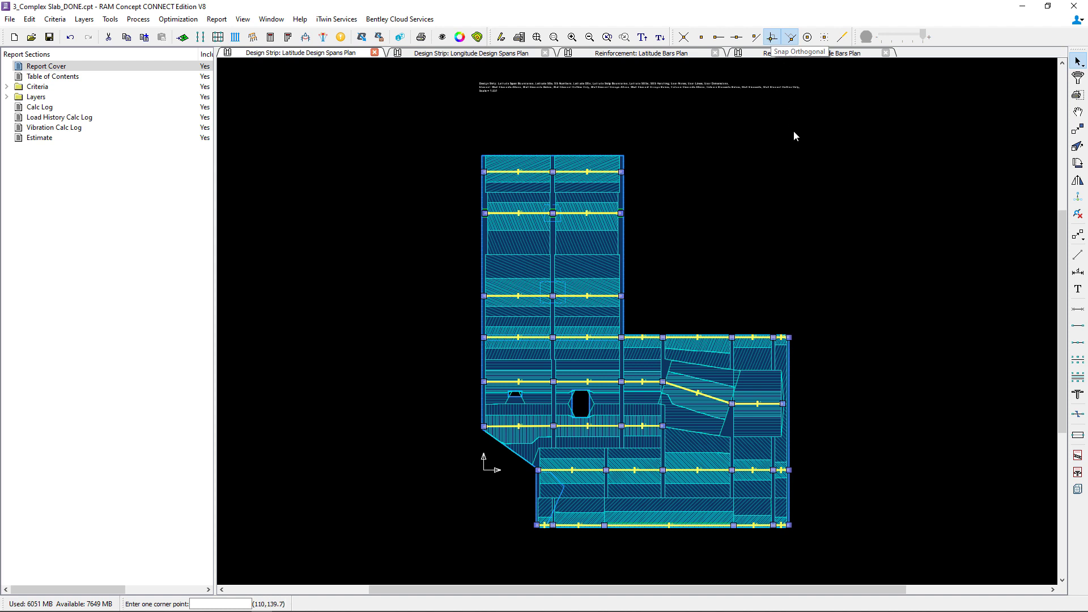
click(1077, 415)
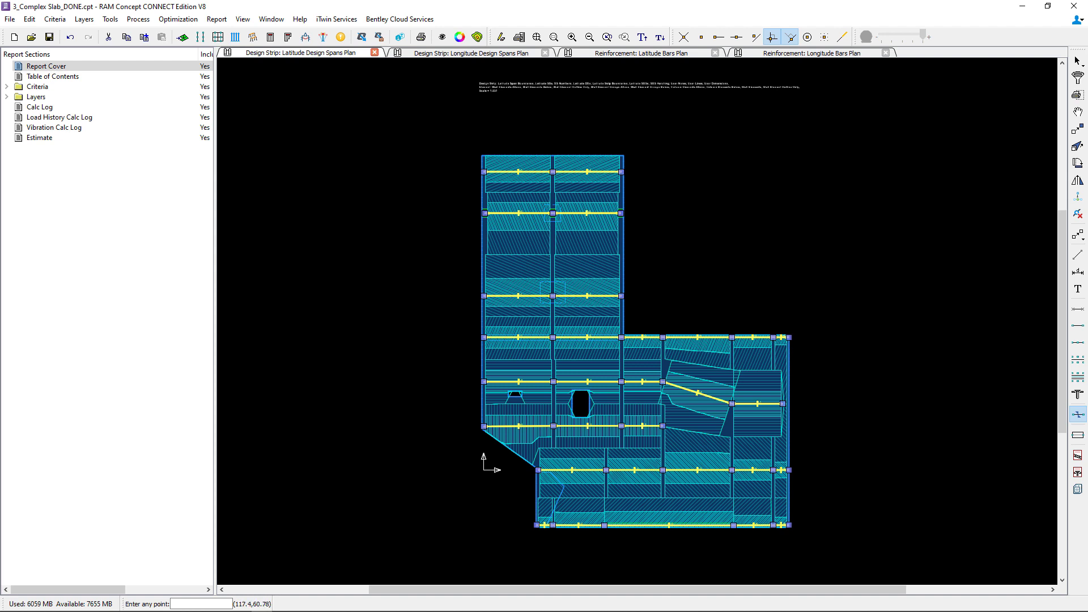
click(807, 302)
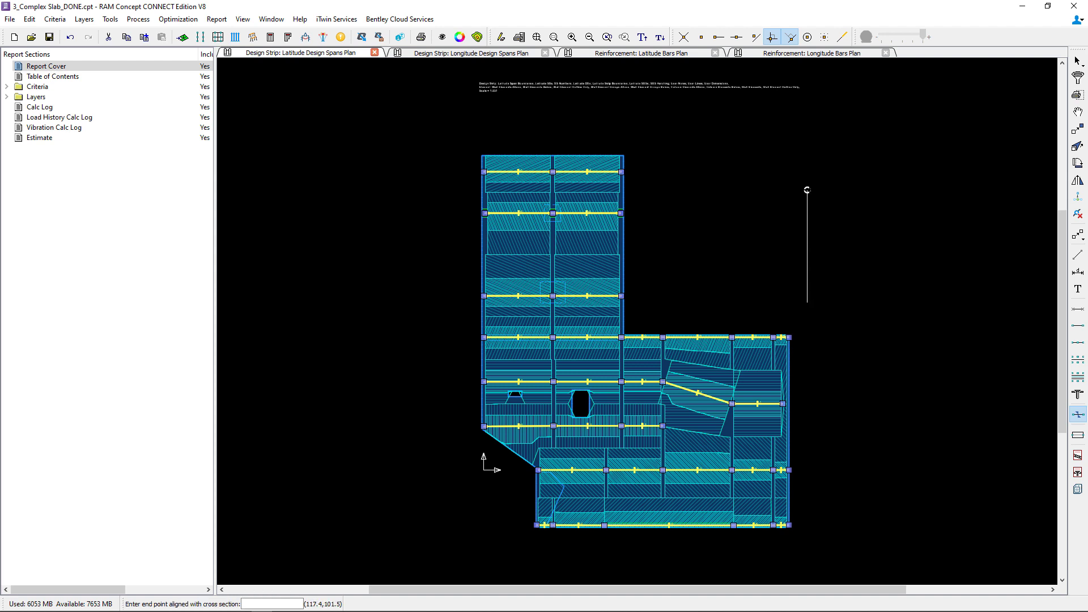
click(807, 190)
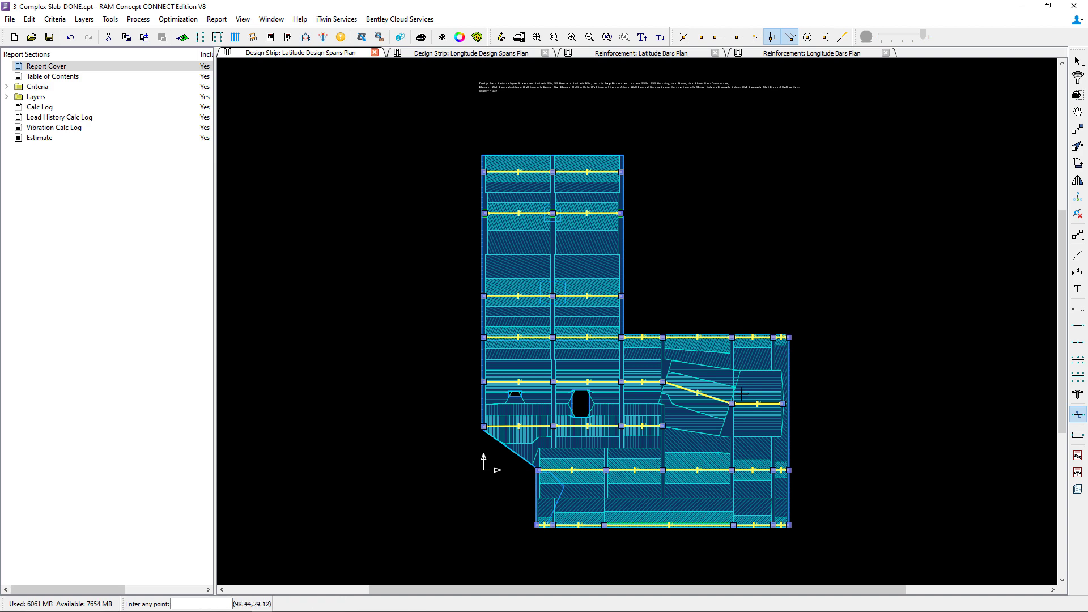
scroll(726, 391, up, 5)
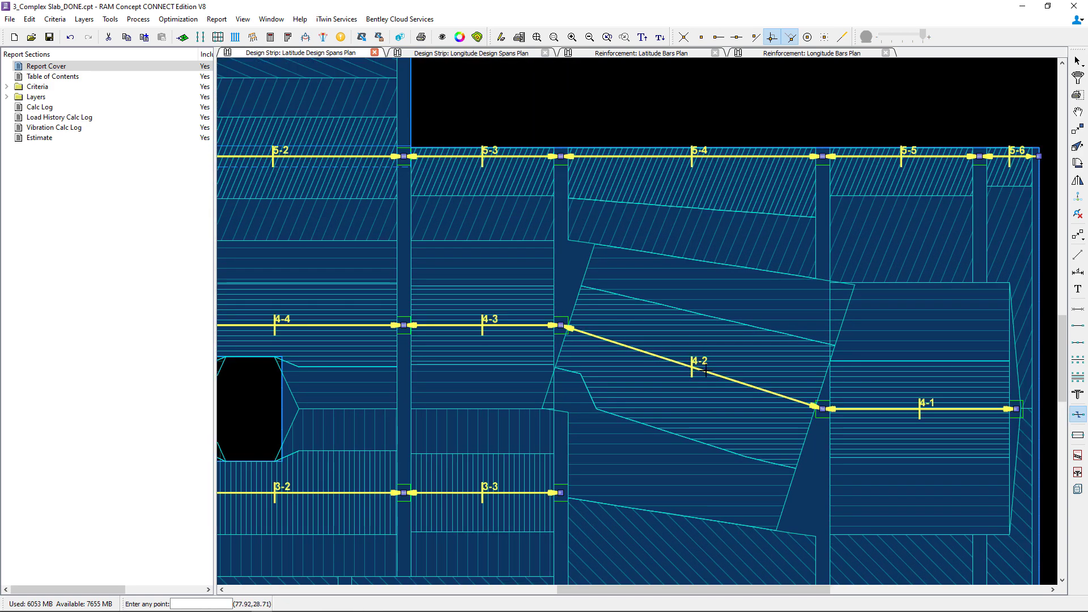
click(536, 40)
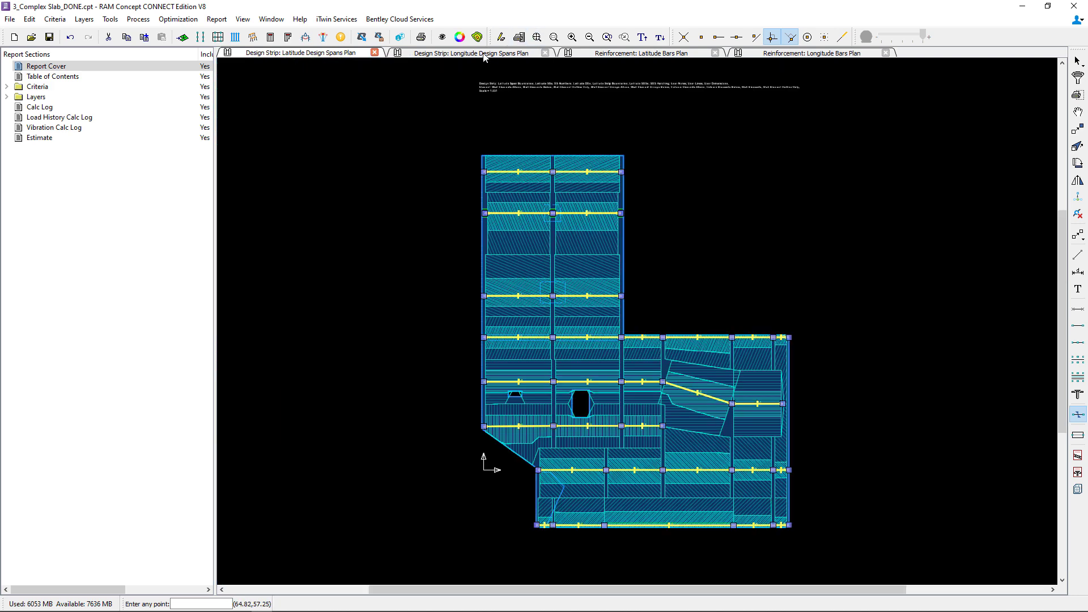
- Return to the Longitude Design Spans Plan, regenerate the design strips and dismiss the Warnings and Errors list
click(483, 53)
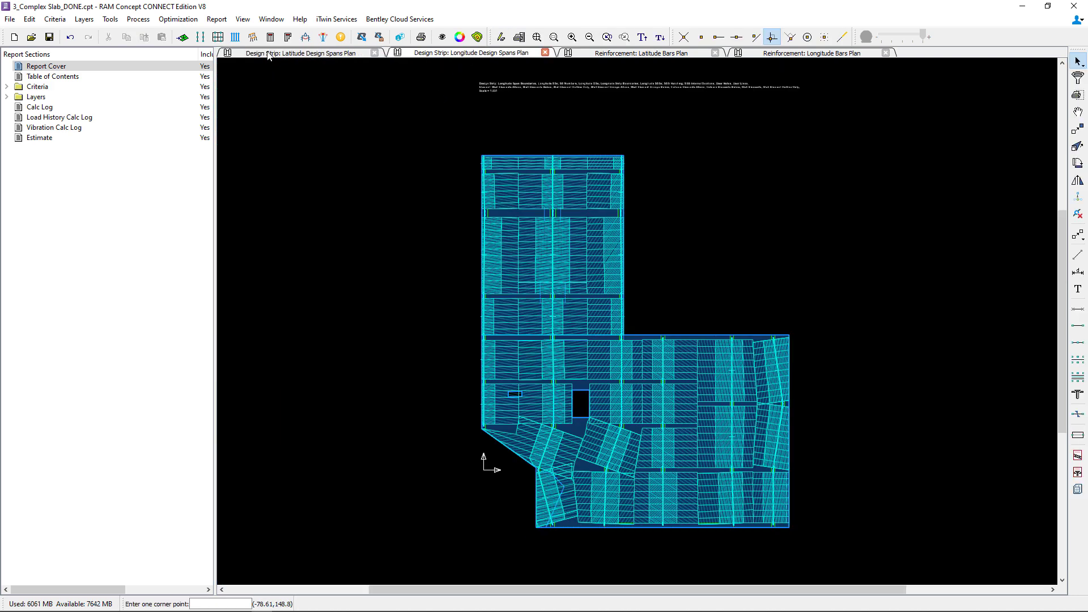
click(217, 39)
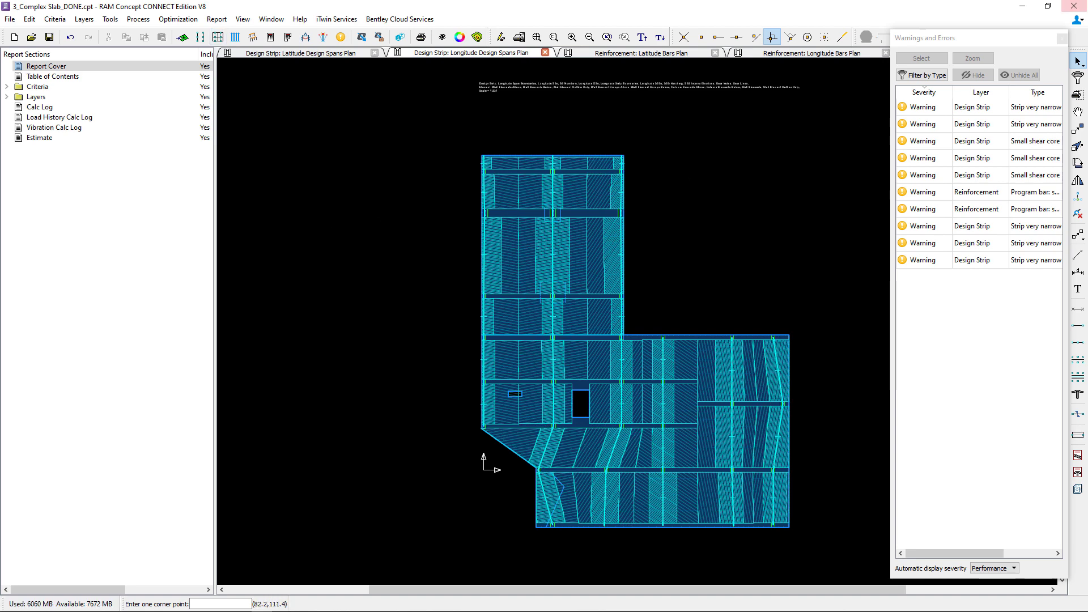
click(1062, 38)
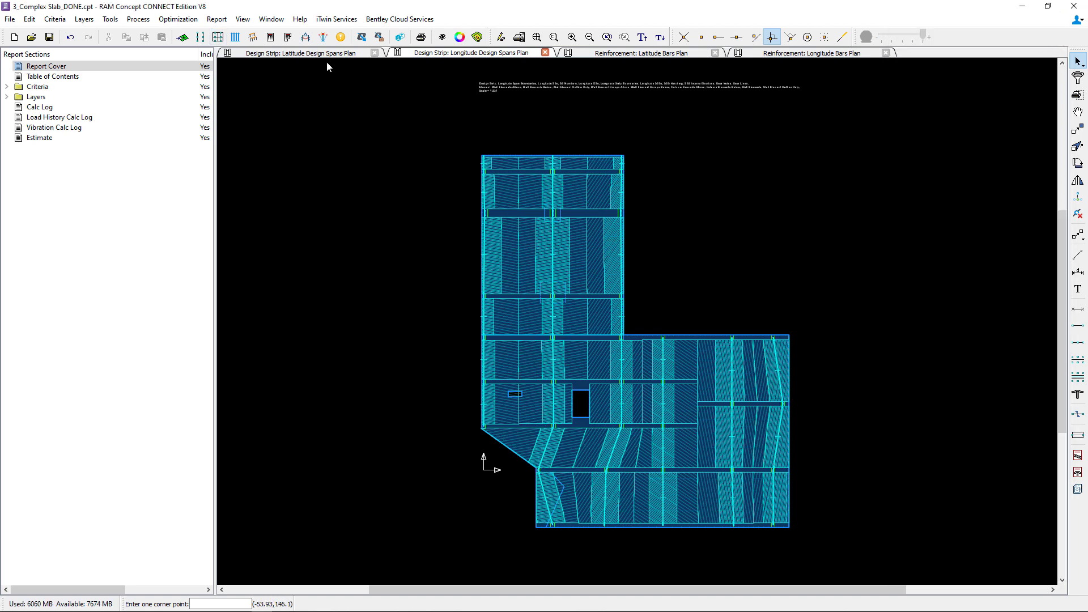
- Run the full calculation, continuing past the analysis warnings and suppressing the small bar spacing type, and dismiss the Warnings and Errors list
click(271, 38)
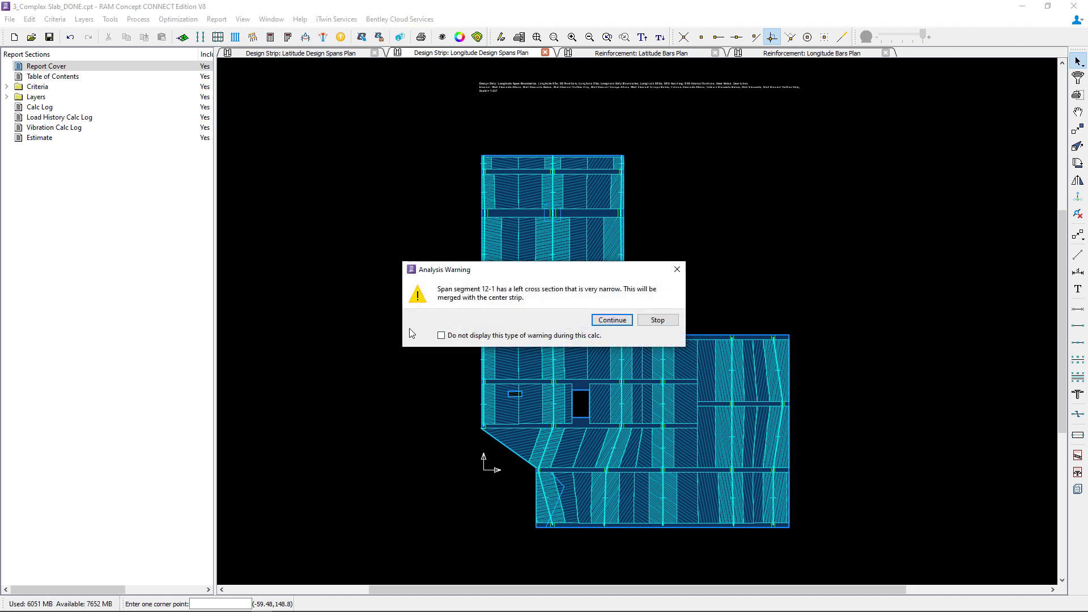
click(604, 320)
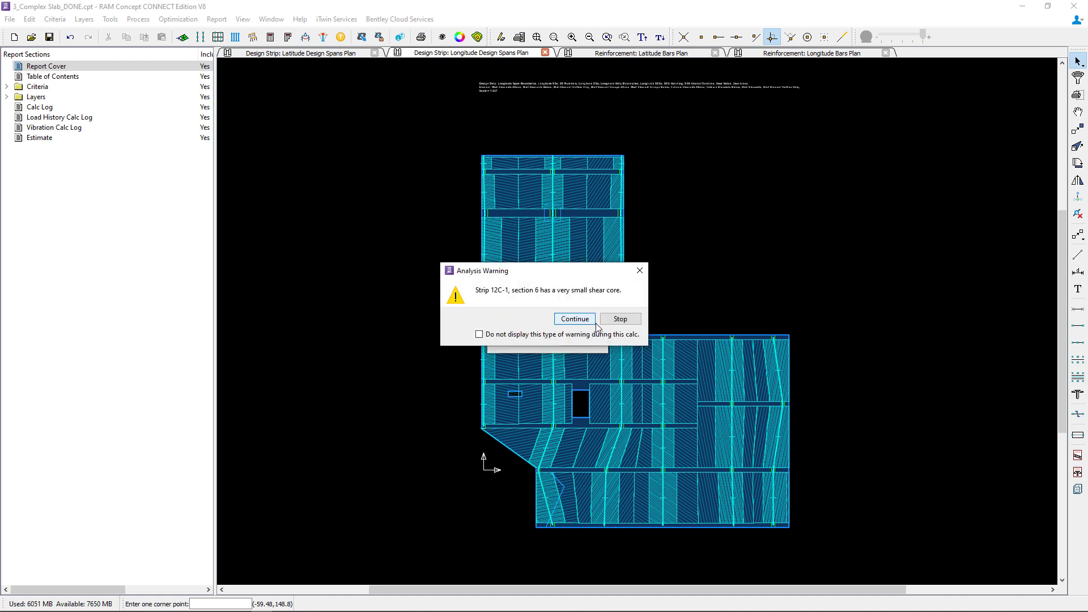
click(565, 323)
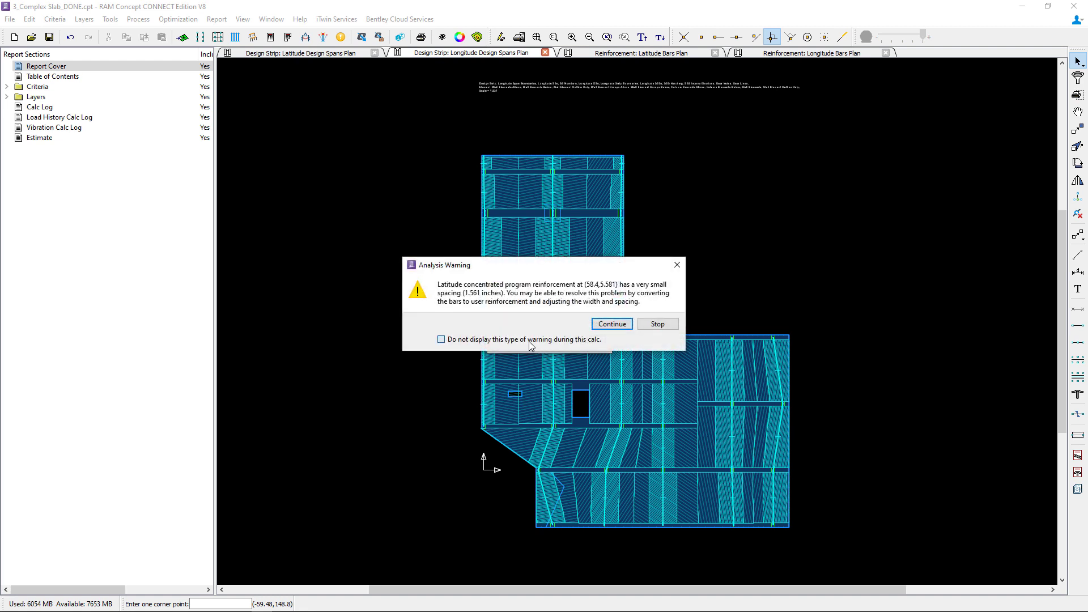
click(529, 341)
key(Return)
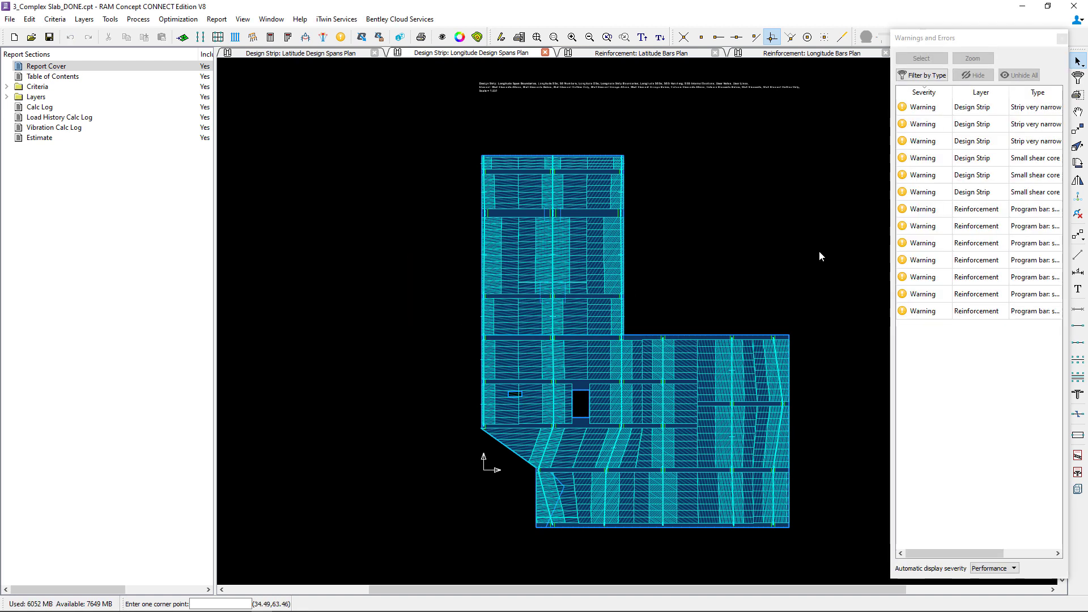
click(1062, 38)
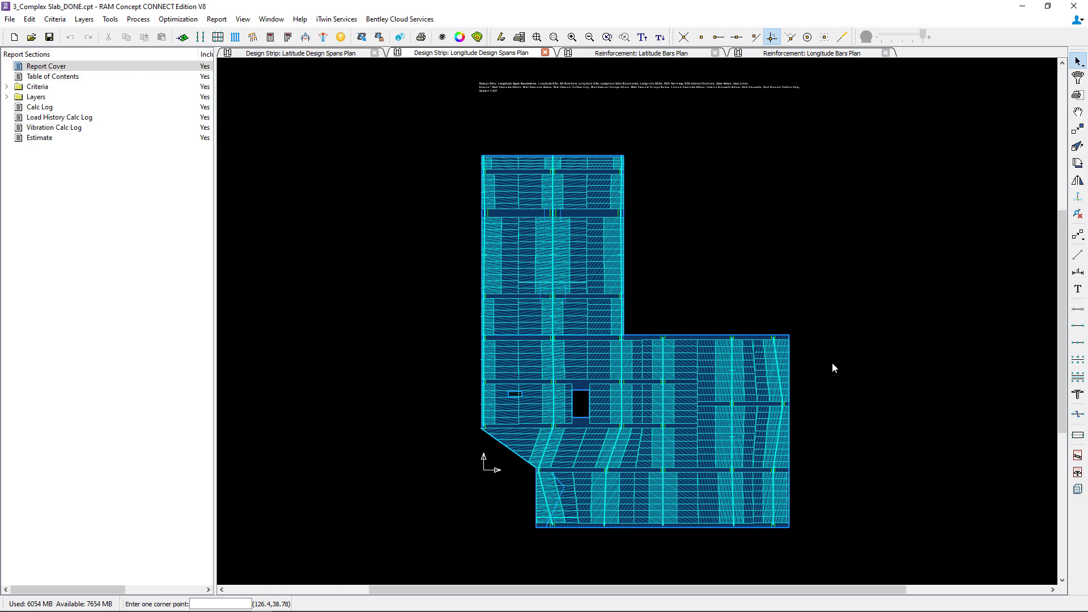
- Review the recalculated longitude cross sections, and check the bar directions on the Longitude and Latitude Bars Plans
scroll(749, 446, up, 5)
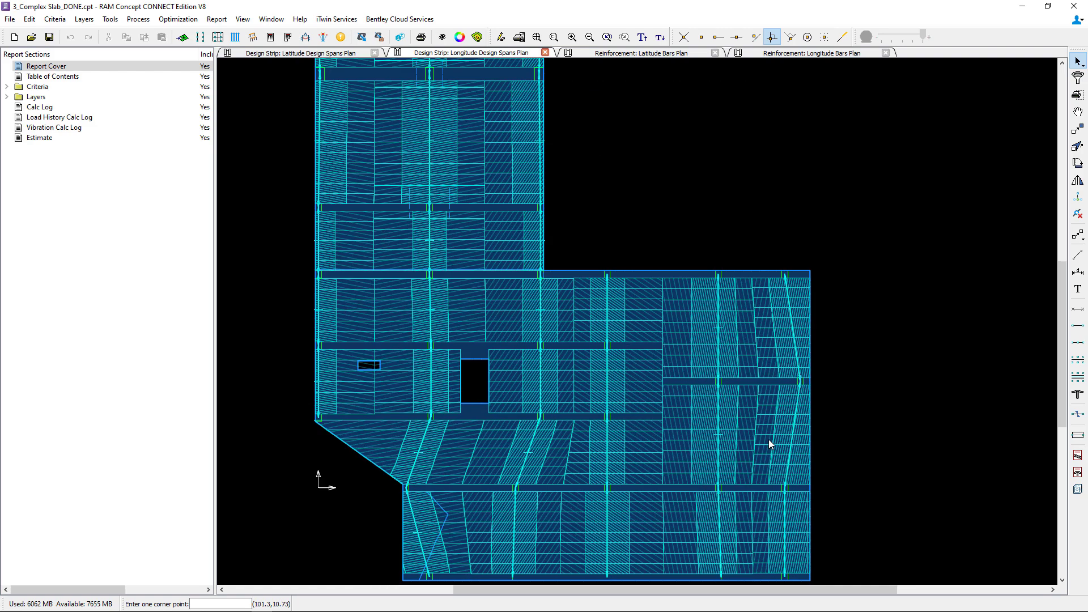
scroll(768, 429, down, 4)
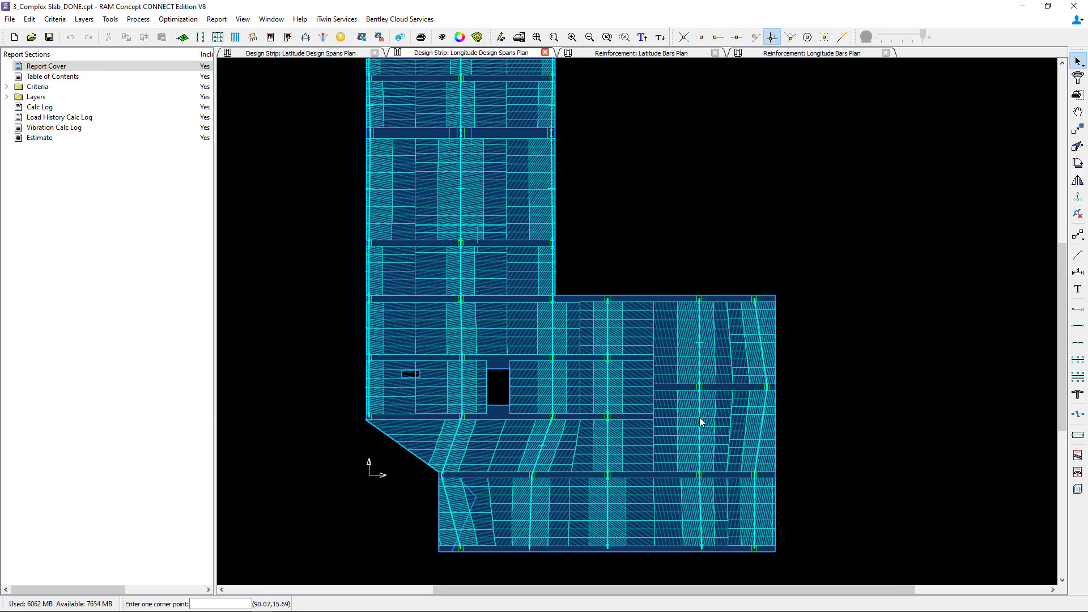
click(536, 37)
click(778, 55)
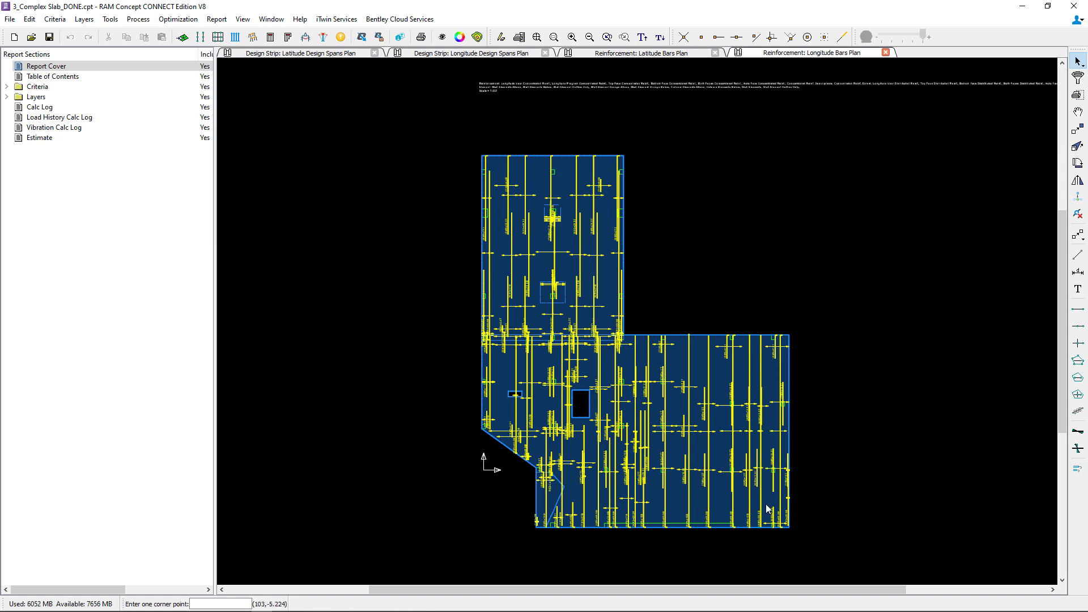
click(641, 53)
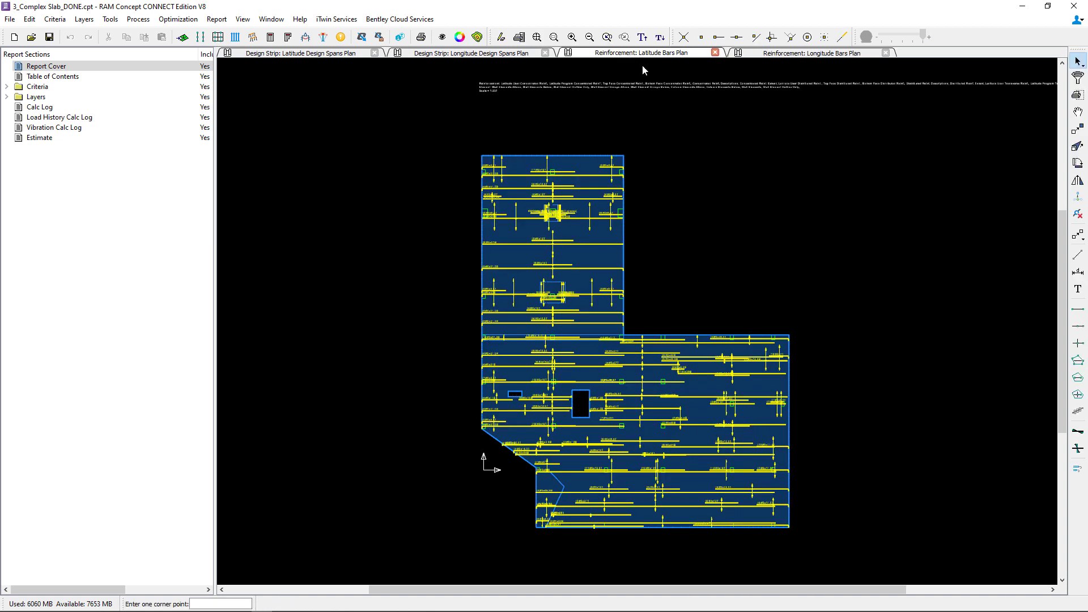